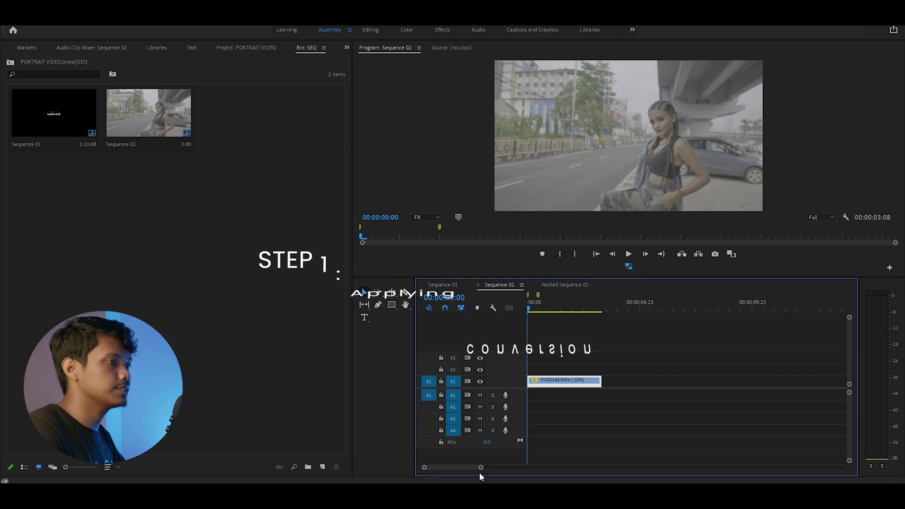
Step: Move the playhead about one second into the clip and switch to the Color workspace
{"action": "mouse_move", "coordinate": [479, 471]}
{"action": "left_mouse_down"}
{"action": "mouse_move", "coordinate": [461, 469]}
{"action": "mouse_move", "coordinate": [490, 472]}
{"action": "mouse_move", "coordinate": [472, 470]}
{"action": "left_mouse_up"}
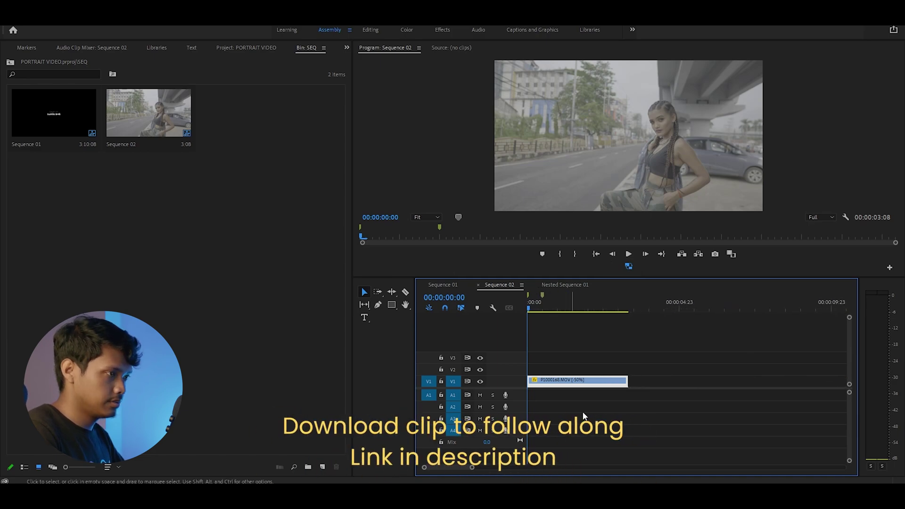
{"action": "left_click_drag", "start_coordinate": [542, 309], "coordinate": [565, 311]}
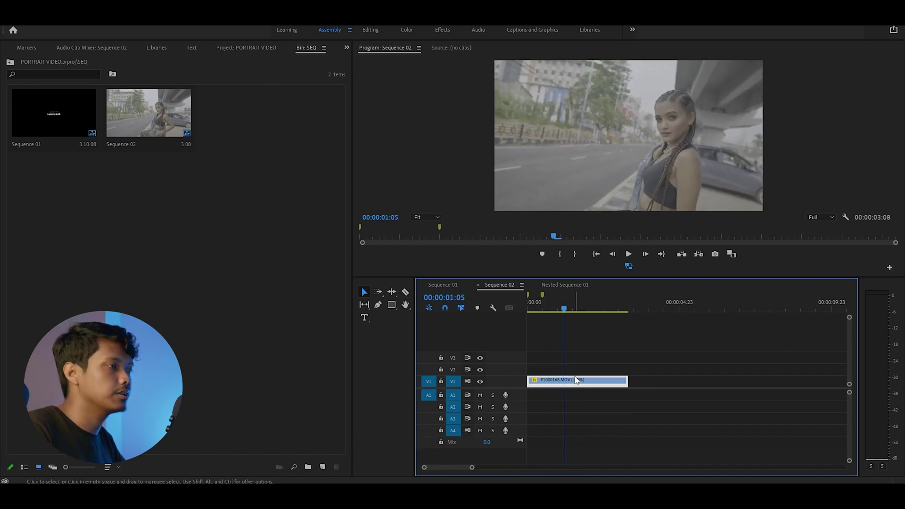
{"action": "left_click", "coordinate": [404, 32]}
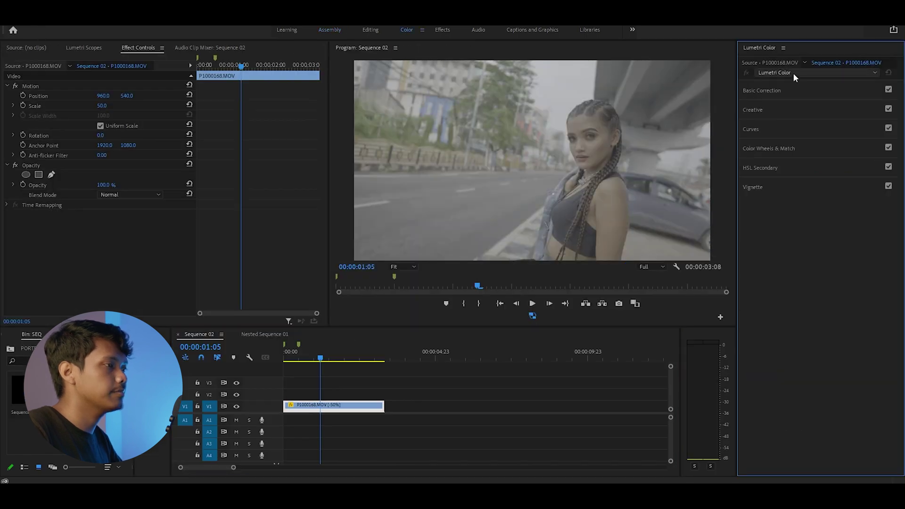
Step: Load VLog_to_V709_forV35_ver100.cube from the LUTs folder as the Lumetri Color creative look
{"action": "left_click", "coordinate": [793, 73]}
{"action": "left_click", "coordinate": [792, 83]}
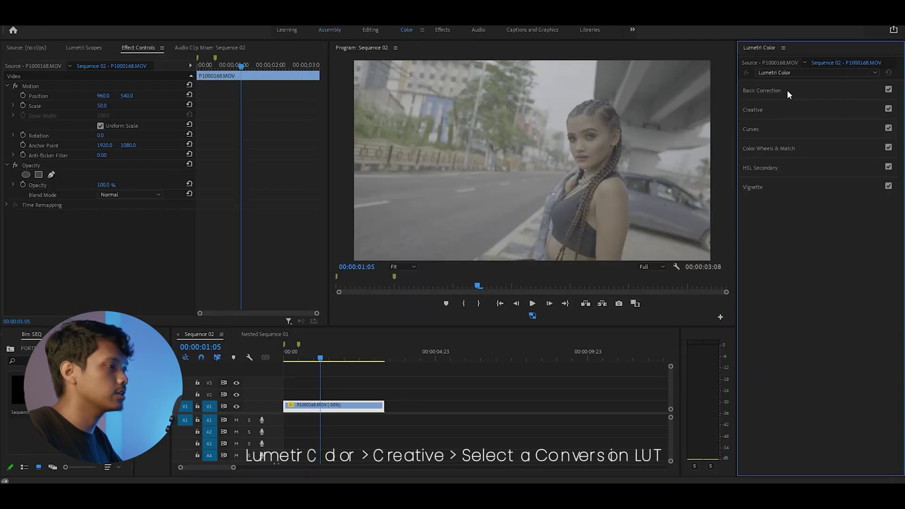
{"action": "left_click", "coordinate": [780, 110]}
{"action": "left_click", "coordinate": [787, 121]}
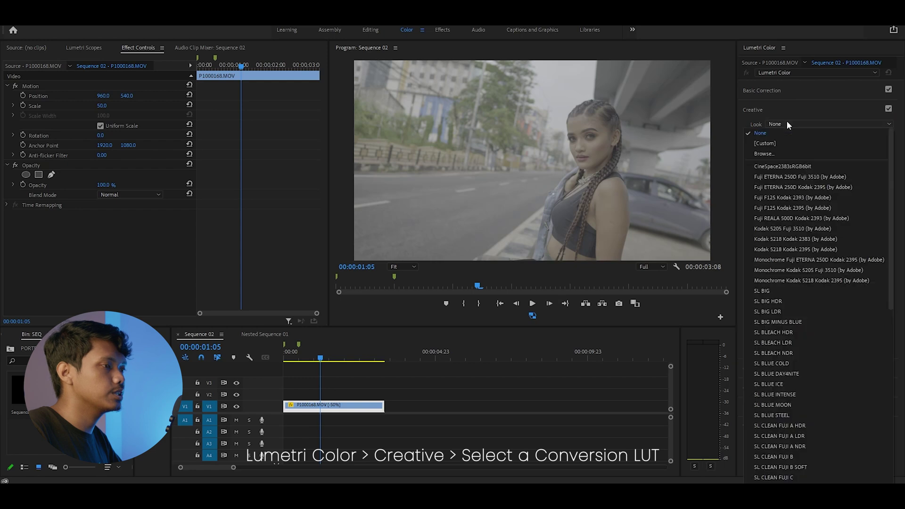
{"action": "left_click", "coordinate": [779, 149]}
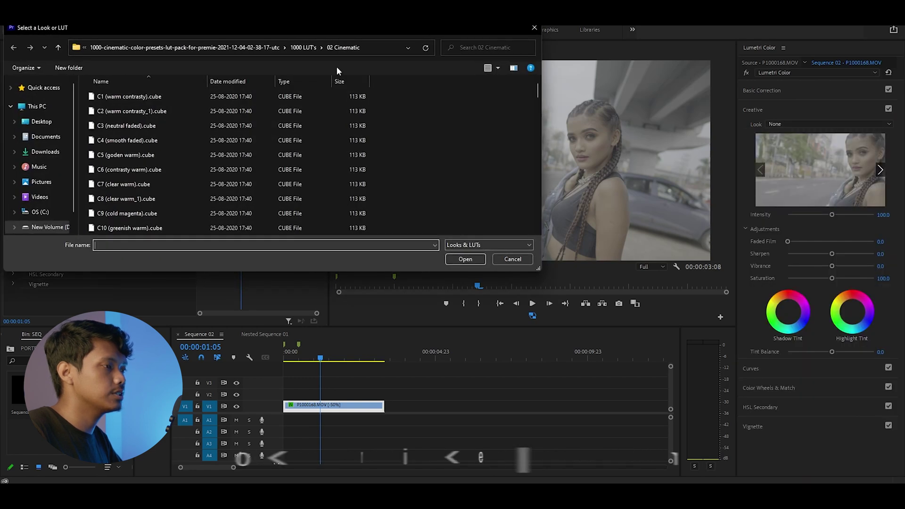
{"action": "left_click", "coordinate": [264, 47]}
{"action": "double_click", "coordinate": [126, 111]}
{"action": "double_click", "coordinate": [124, 97]}
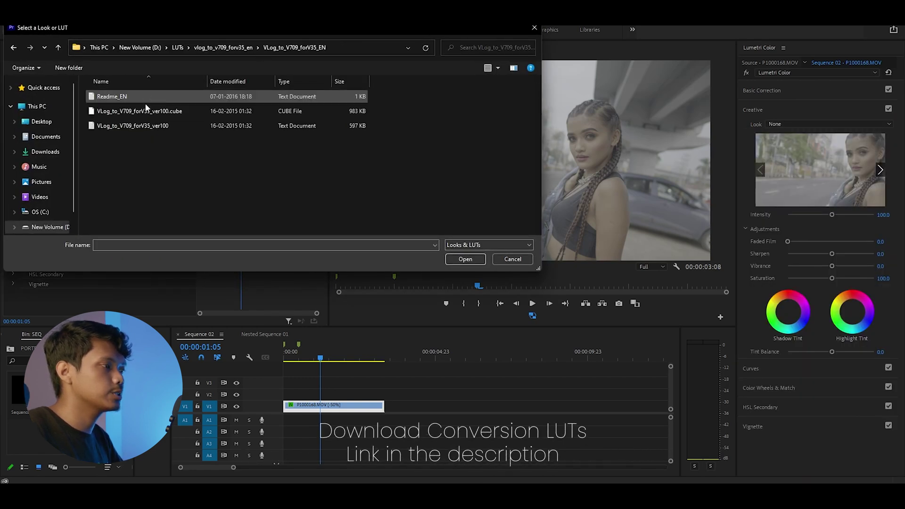
{"action": "left_click", "coordinate": [141, 113]}
{"action": "left_click", "coordinate": [465, 260]}
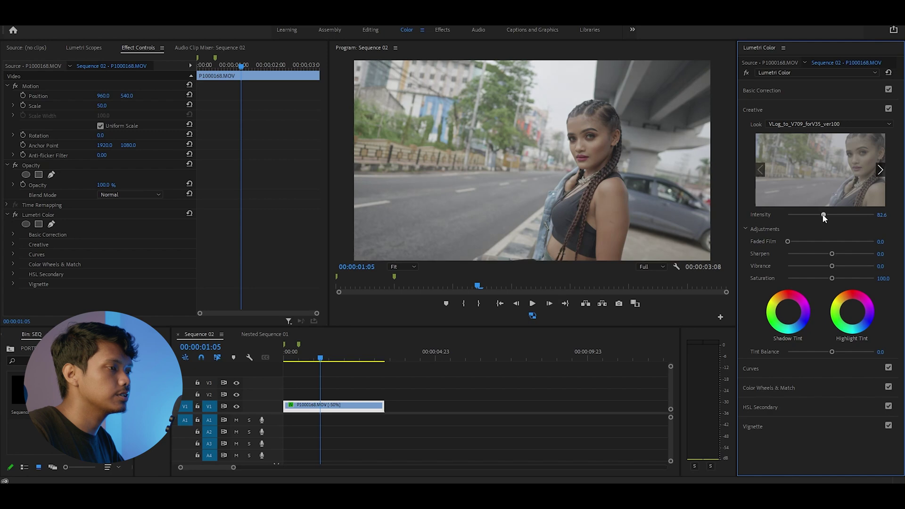
Step: Lower the look intensity to about 80 and set Vibrance to 10
{"action": "left_click_drag", "start_coordinate": [824, 215], "coordinate": [822, 216]}
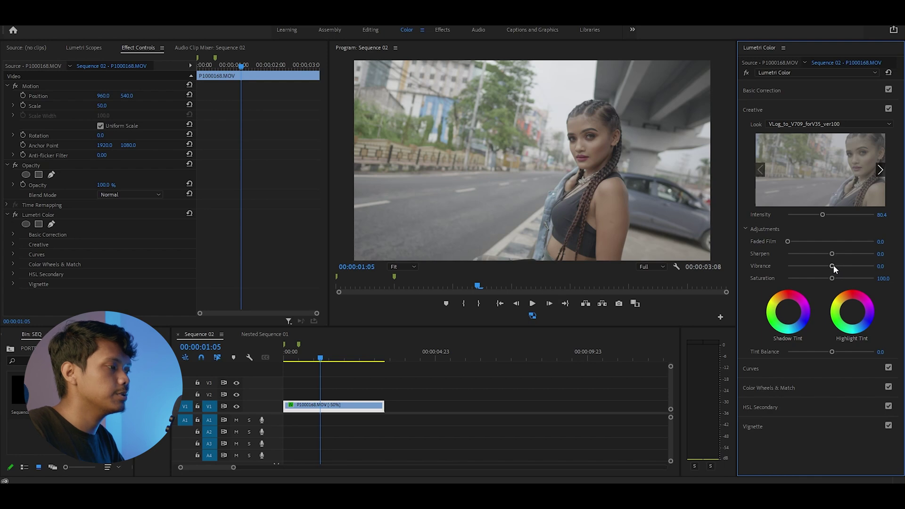
{"action": "left_click_drag", "start_coordinate": [833, 267], "coordinate": [836, 266]}
{"action": "left_click", "coordinate": [886, 266]}
{"action": "type", "text": "1"}
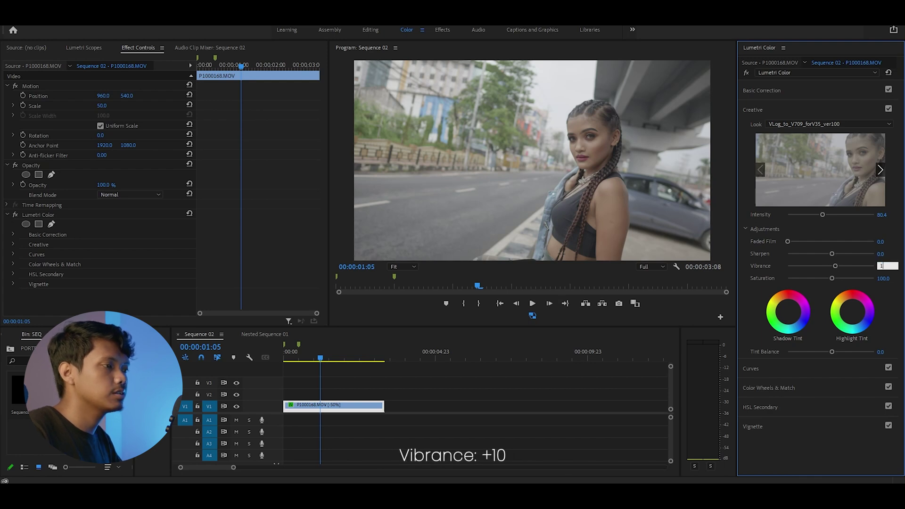
{"action": "type", "text": "0"}
{"action": "key", "text": "Return"}
Step: Reselect the clip and toggle the colour grade off and on to compare
{"action": "left_click", "coordinate": [395, 408]}
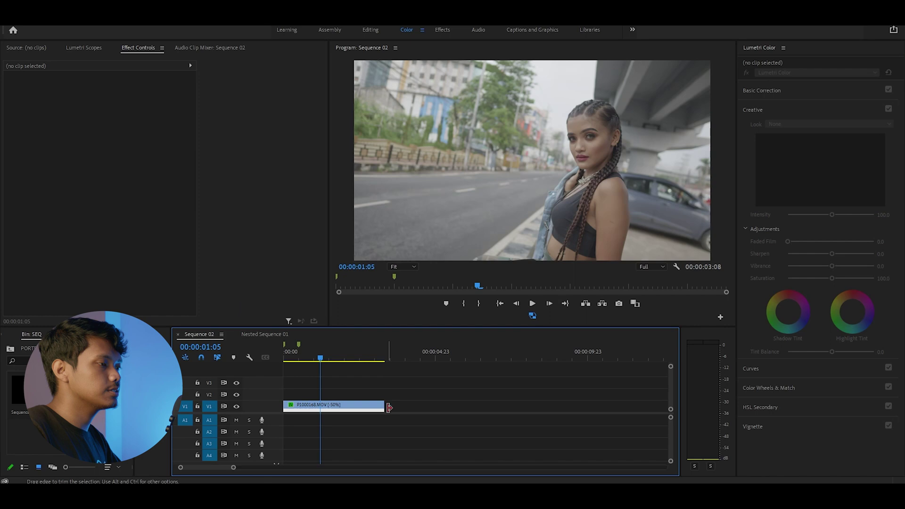
{"action": "left_click", "coordinate": [382, 405]}
{"action": "left_click", "coordinate": [15, 214]}
{"action": "left_click", "coordinate": [15, 215]}
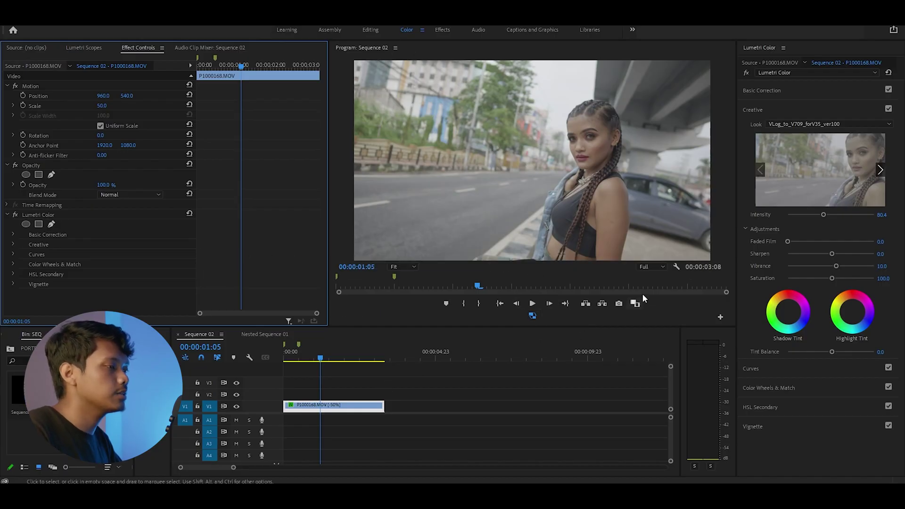
Step: Add a second Lumetri Color effect and select it for editing
{"action": "left_click", "coordinate": [821, 71]}
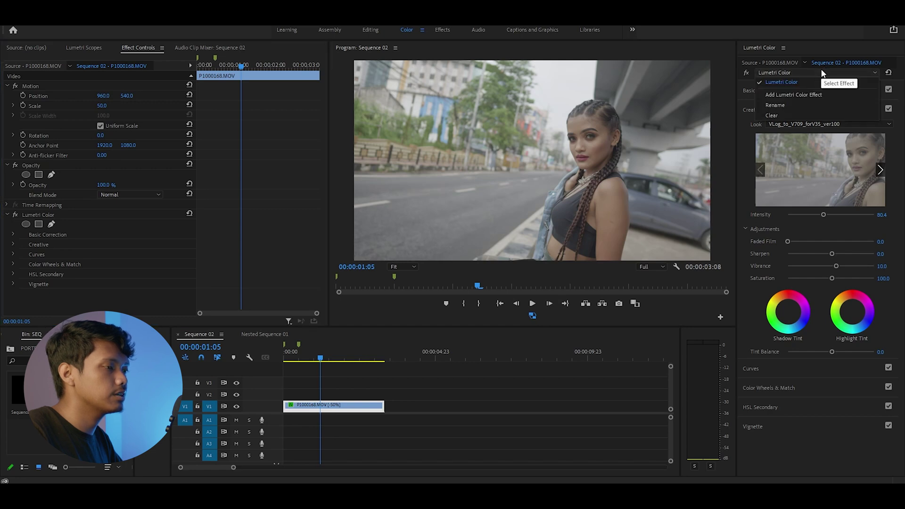
{"action": "left_click", "coordinate": [807, 96]}
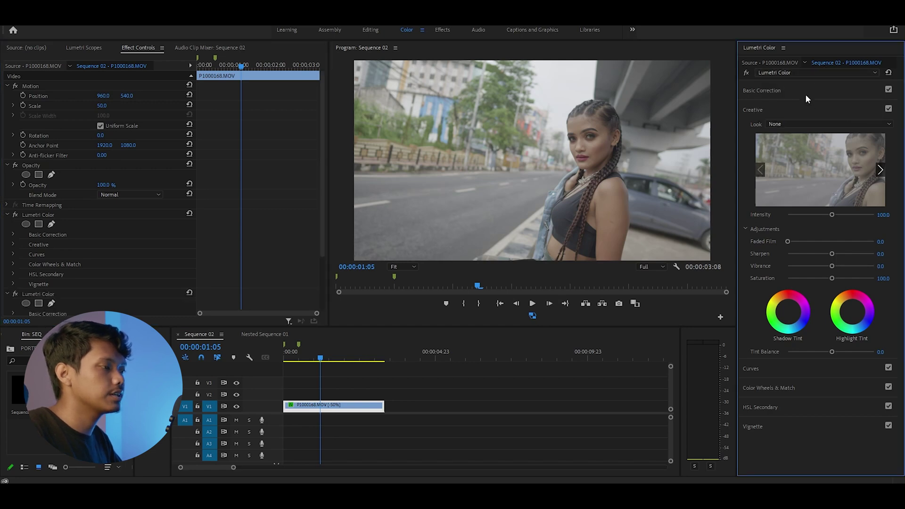
{"action": "left_click", "coordinate": [799, 73]}
{"action": "left_click", "coordinate": [794, 91]}
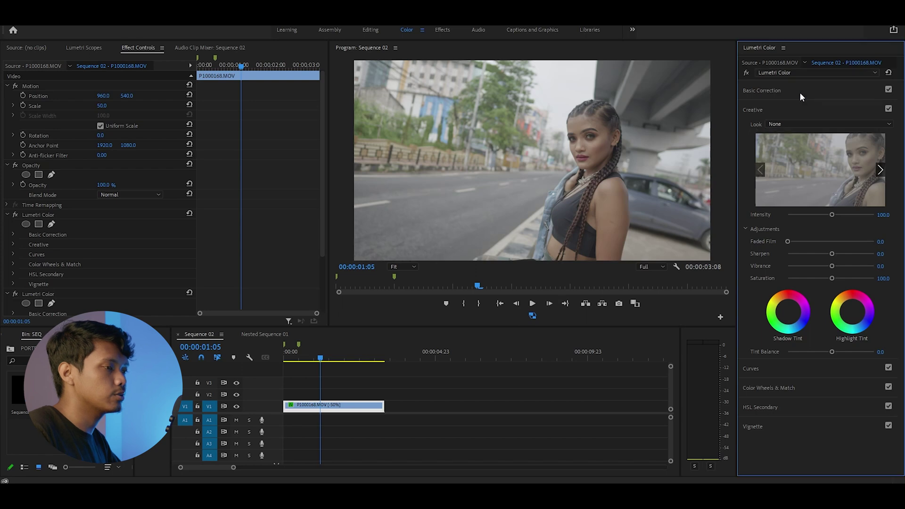
{"action": "left_click", "coordinate": [784, 109]}
{"action": "left_click", "coordinate": [792, 106]}
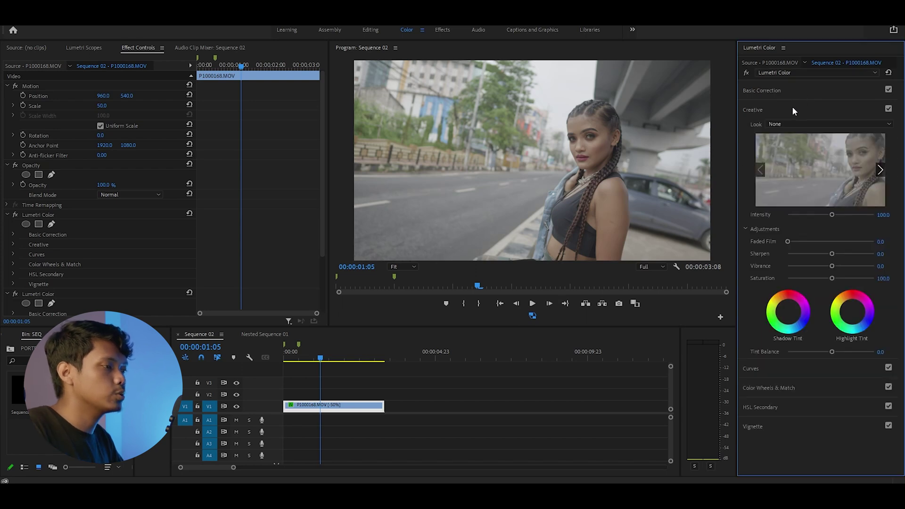
Step: Load the C9 (cold magenta) look and lower its intensity to 25
{"action": "left_click", "coordinate": [792, 124]}
{"action": "left_click", "coordinate": [774, 151]}
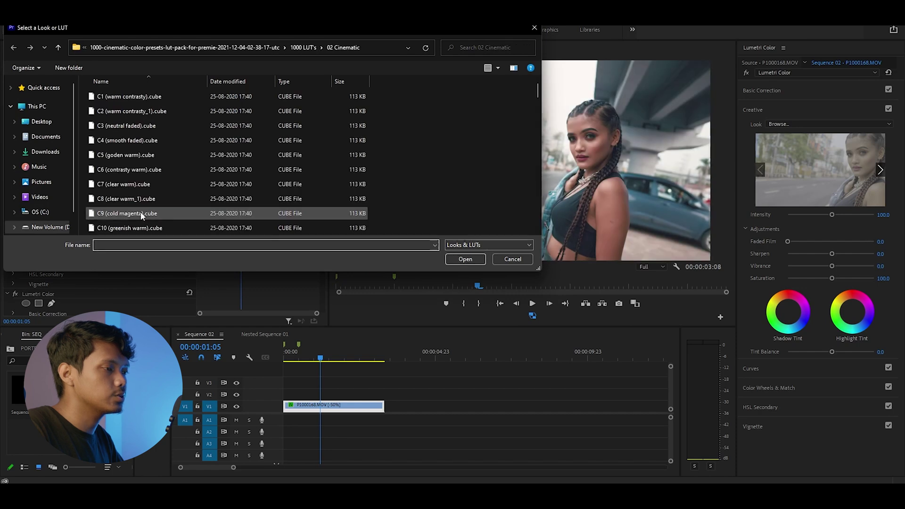
{"action": "left_click", "coordinate": [128, 213]}
{"action": "left_click", "coordinate": [465, 259]}
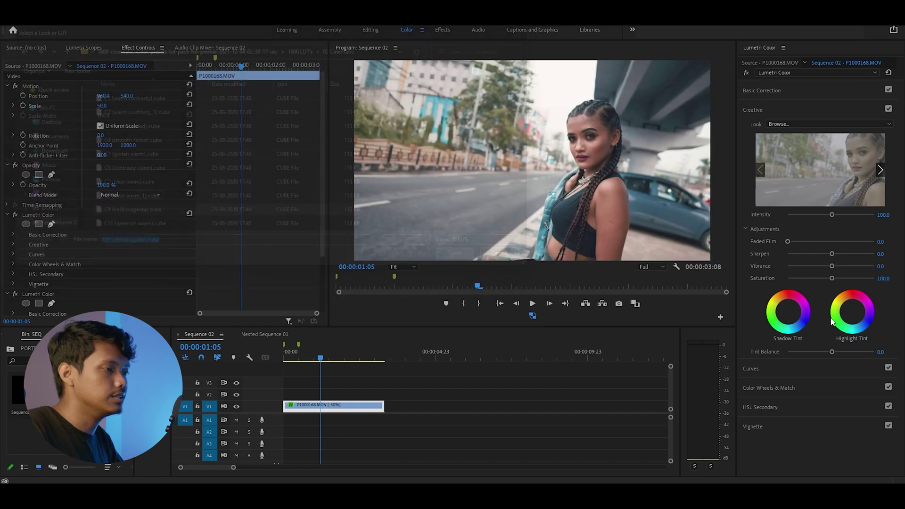
{"action": "left_click", "coordinate": [813, 215]}
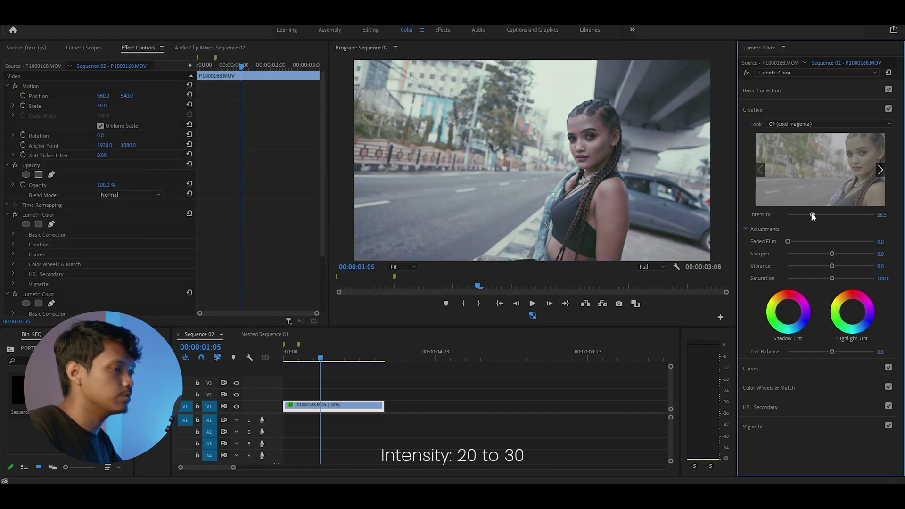
{"action": "left_click_drag", "start_coordinate": [808, 216], "coordinate": [800, 216]}
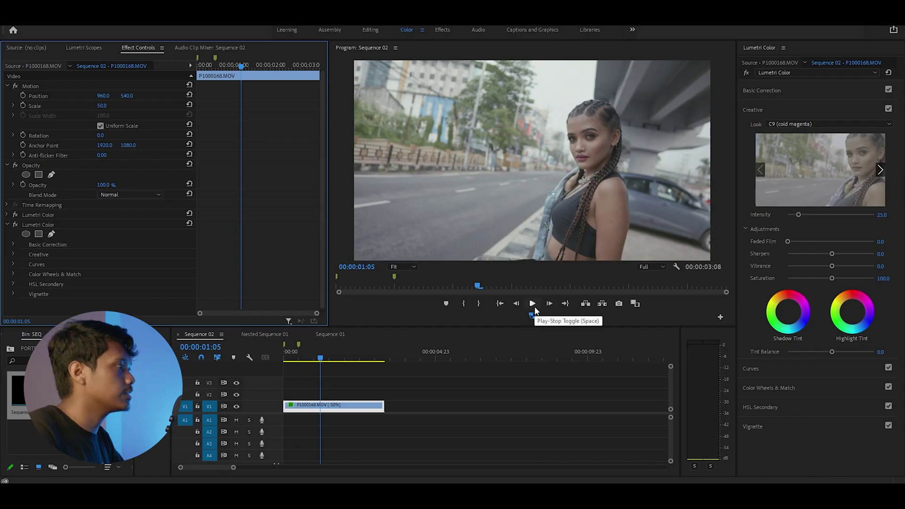
Step: Add a third Lumetri Color effect and bend its master RGB curve into a gentle S
{"action": "left_click", "coordinate": [791, 75]}
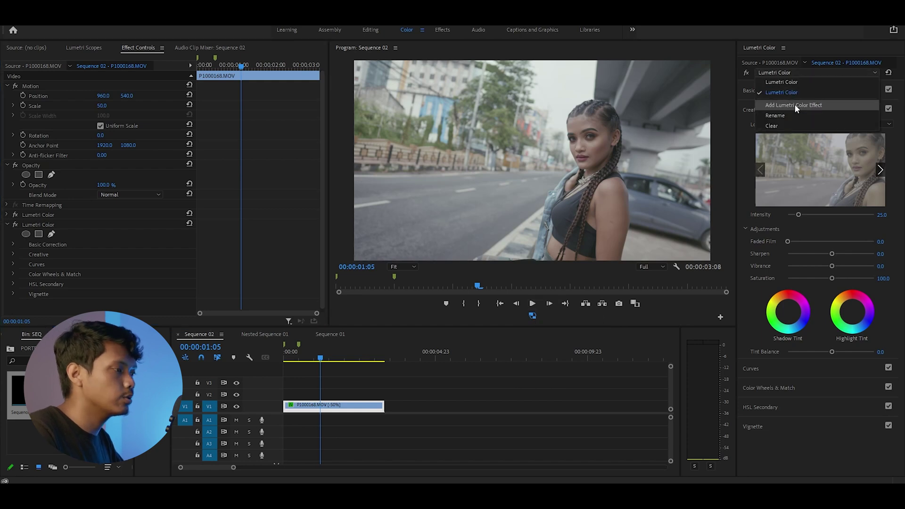
{"action": "left_click", "coordinate": [795, 104]}
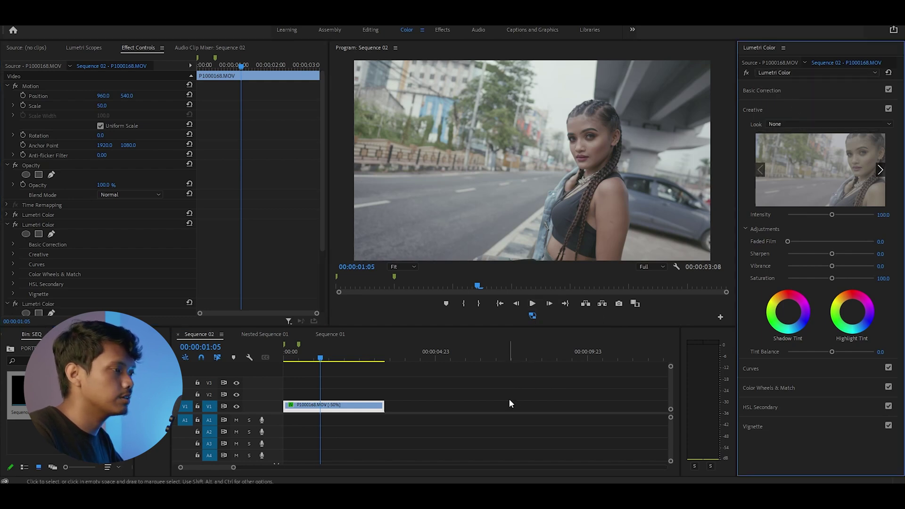
{"action": "scroll", "coordinate": [100, 290], "scroll_direction": "down", "scroll_amount": 3}
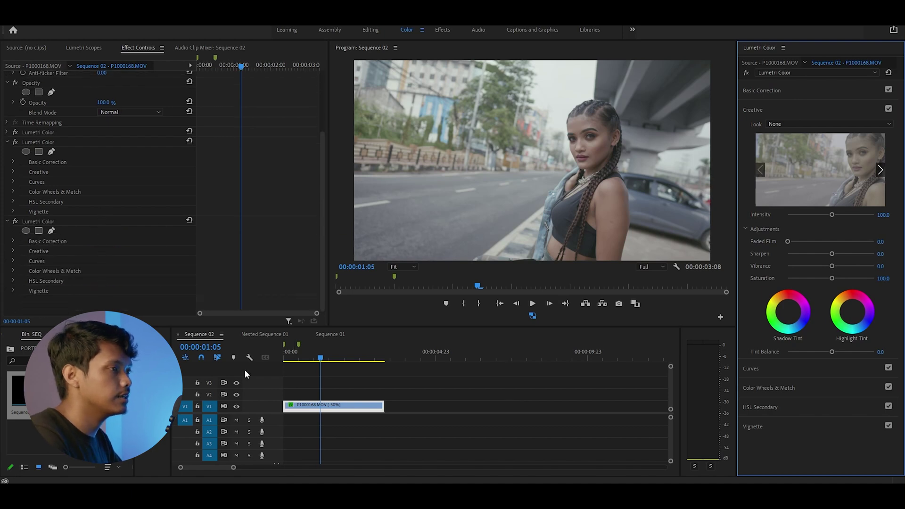
{"action": "left_click", "coordinate": [746, 108]}
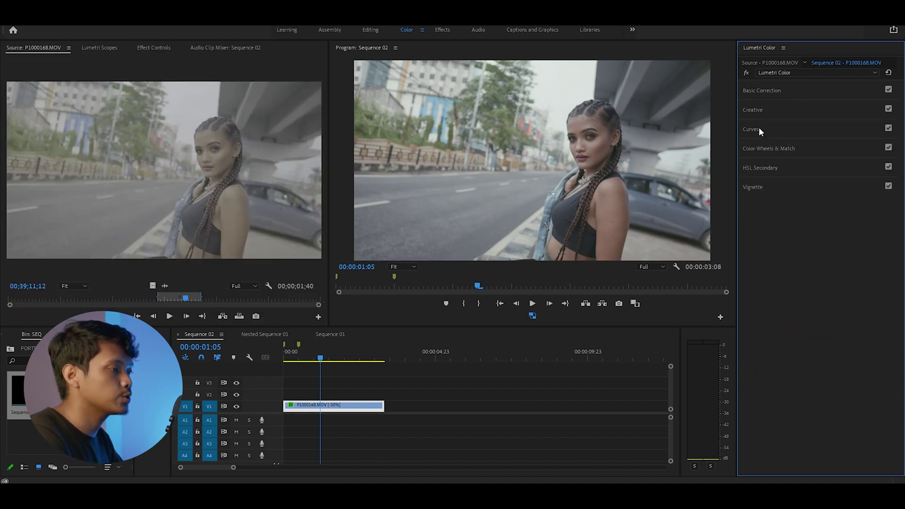
{"action": "left_click", "coordinate": [759, 128]}
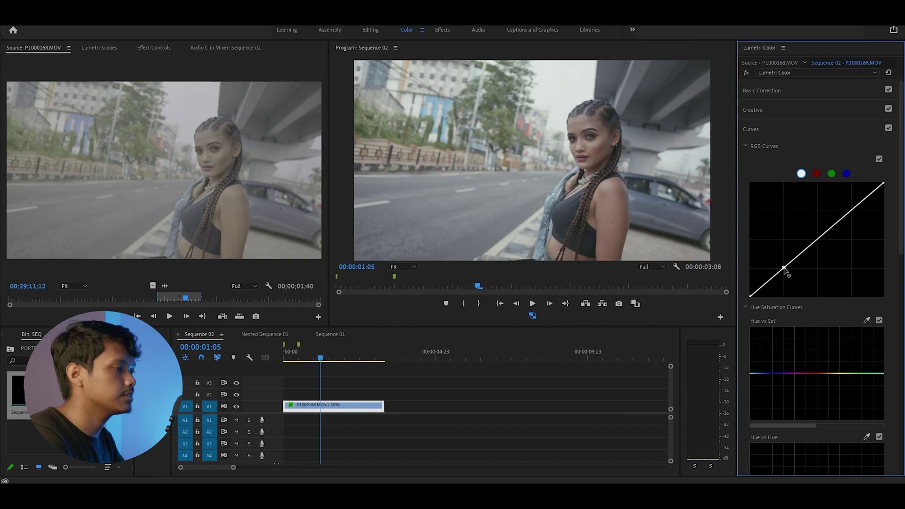
{"action": "left_click", "coordinate": [852, 211]}
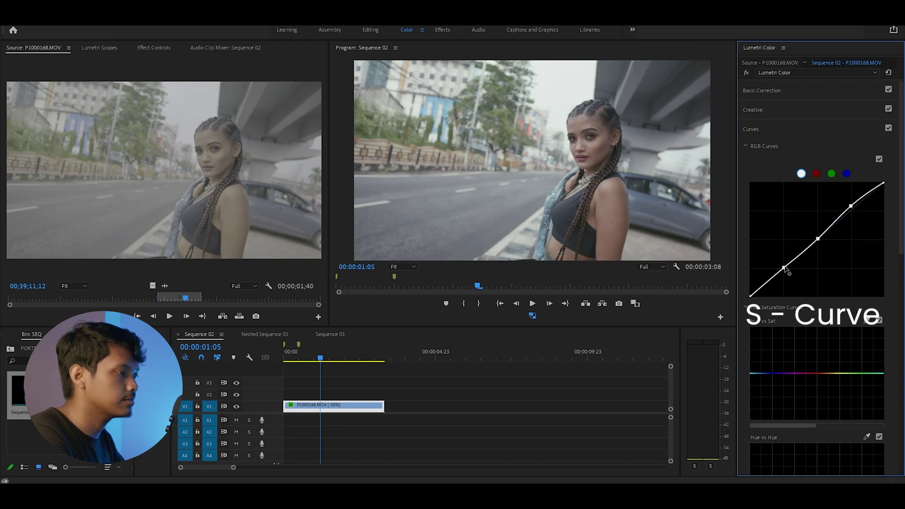
{"action": "left_click_drag", "start_coordinate": [785, 268], "coordinate": [786, 272]}
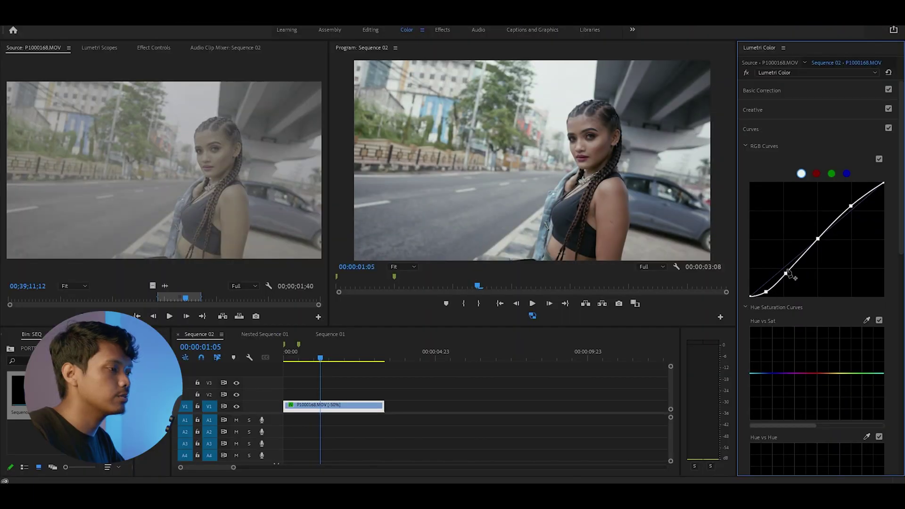
Step: Add a fourth Lumetri Color, raise its master curve midtone, and toggle Curves to compare
{"action": "left_click", "coordinate": [808, 72]}
{"action": "left_click", "coordinate": [808, 115]}
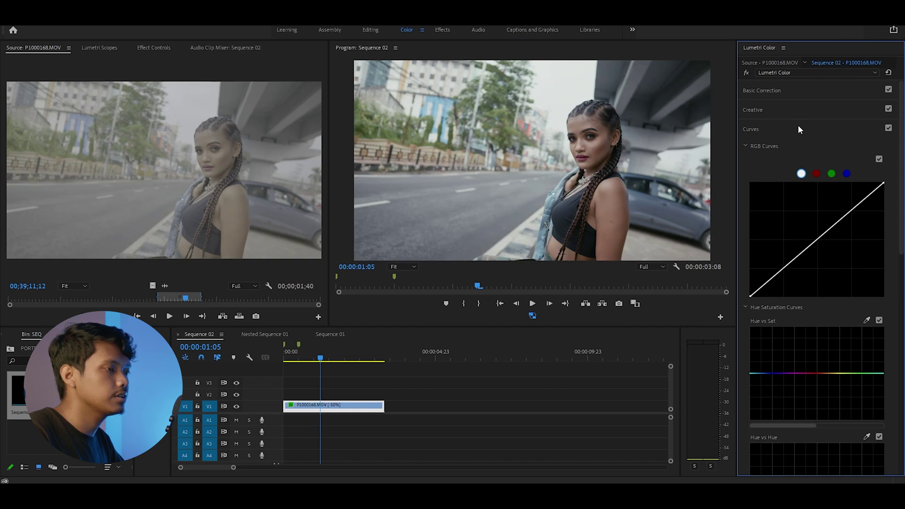
{"action": "left_click", "coordinate": [798, 125]}
{"action": "left_click", "coordinate": [776, 129]}
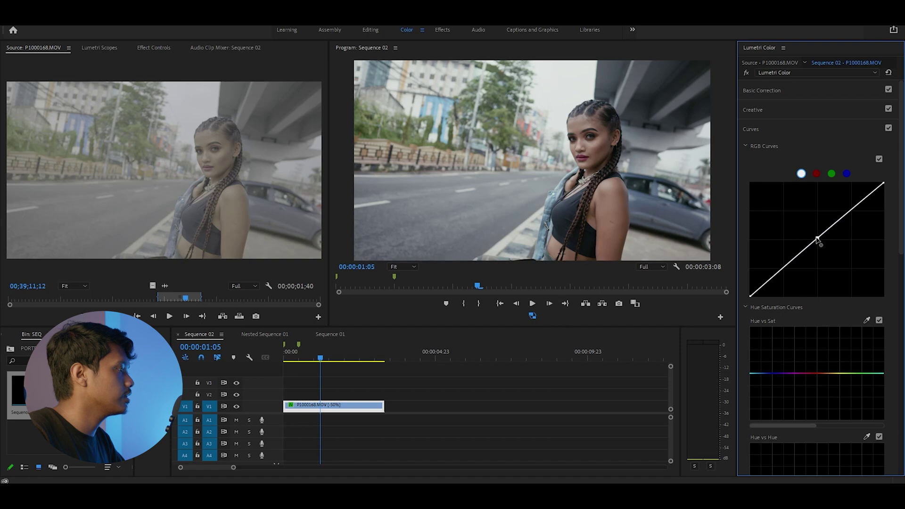
{"action": "left_click_drag", "start_coordinate": [818, 240], "coordinate": [815, 236]}
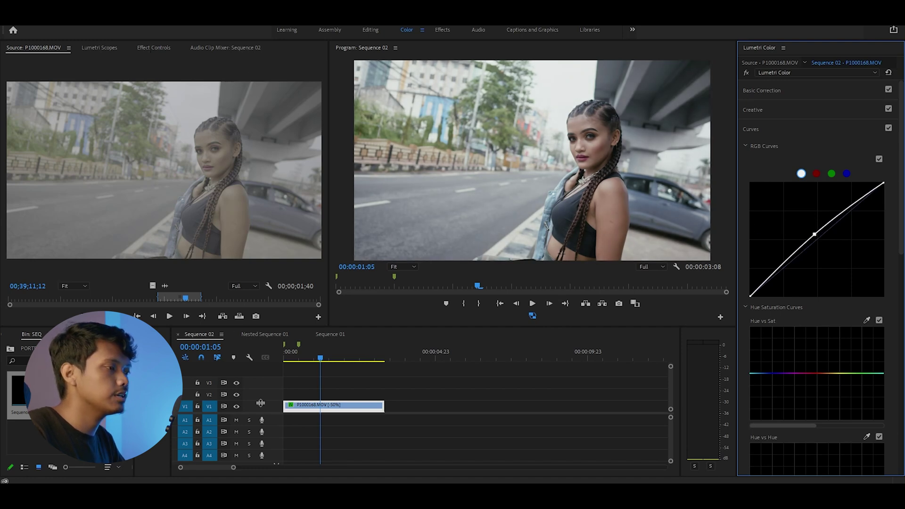
{"action": "left_click", "coordinate": [888, 129]}
{"action": "left_click", "coordinate": [889, 128]}
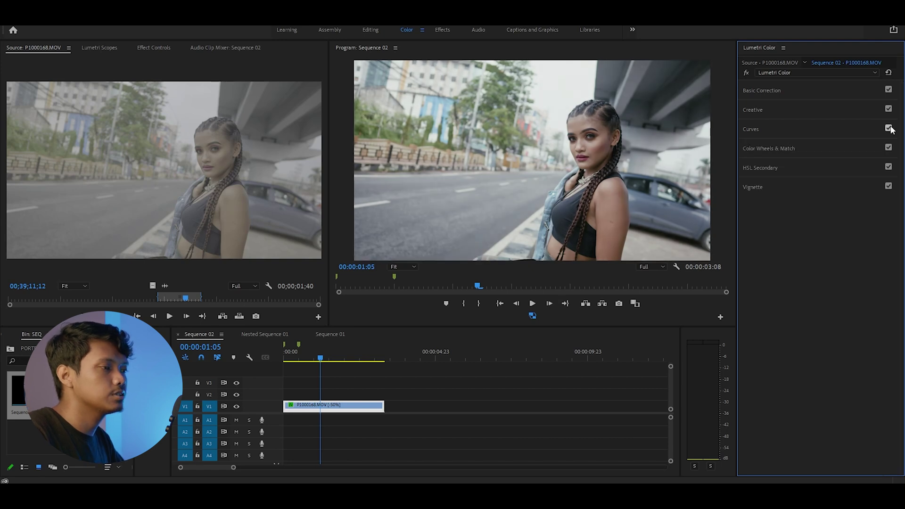
Step: In Effect Controls, add an elliptical mask to the last Lumetri Color and fit it around the woman
{"action": "left_click", "coordinate": [153, 49]}
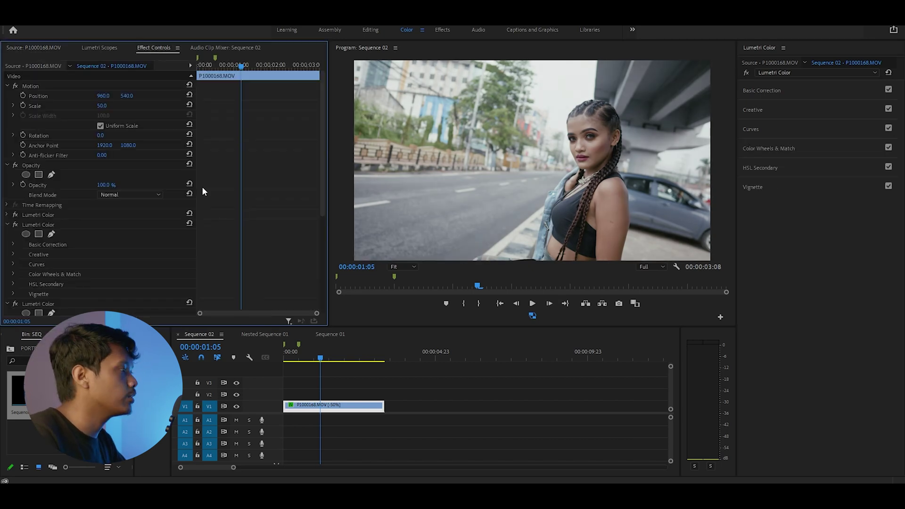
{"action": "scroll", "coordinate": [67, 253], "scroll_direction": "down", "scroll_amount": 6}
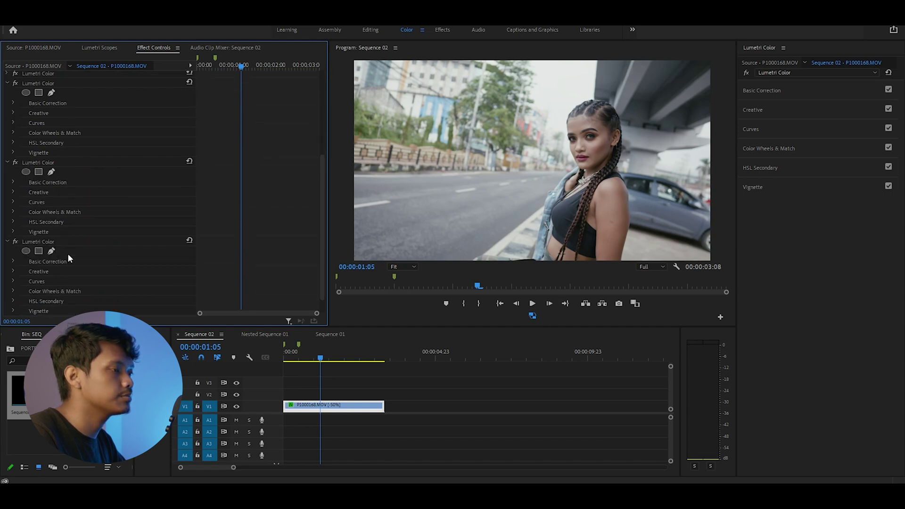
{"action": "scroll", "coordinate": [68, 253], "scroll_direction": "down", "scroll_amount": 1}
{"action": "left_click", "coordinate": [38, 220]}
{"action": "left_click", "coordinate": [26, 231]}
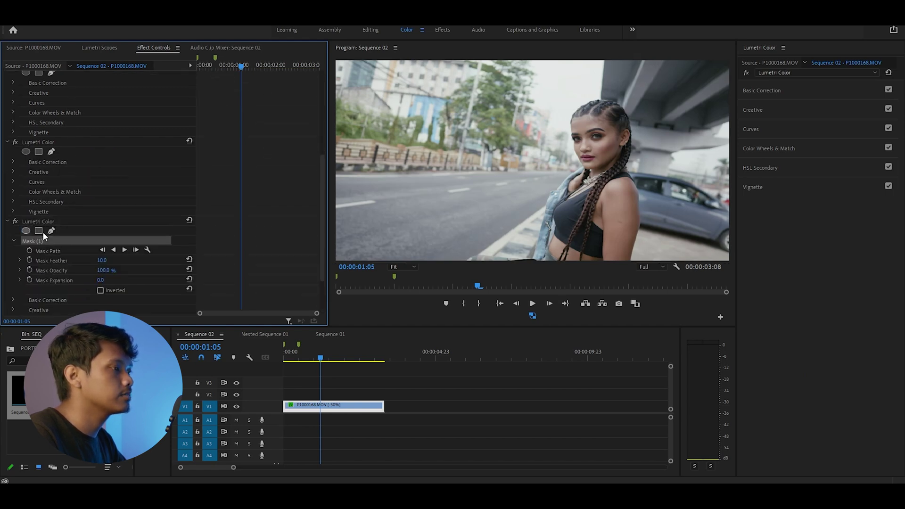
{"action": "left_click", "coordinate": [584, 153]}
{"action": "left_click_drag", "start_coordinate": [584, 152], "coordinate": [629, 118]}
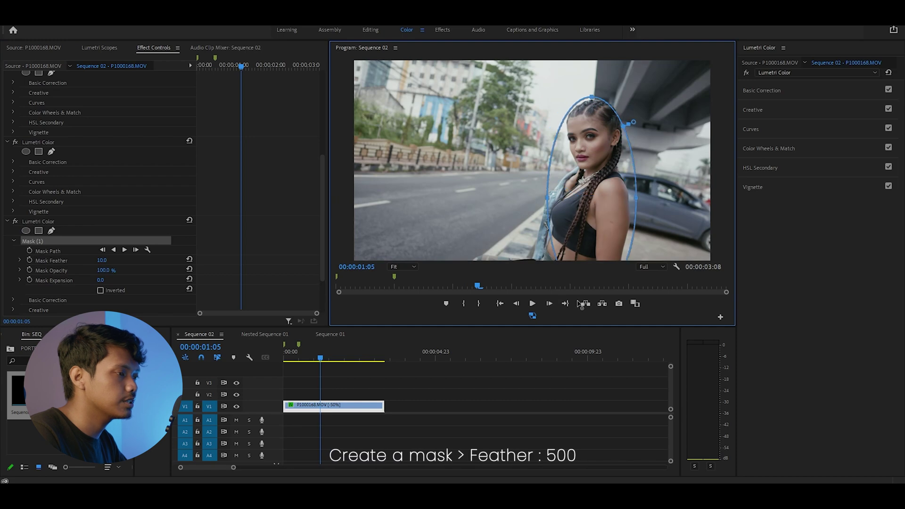
Step: Set the mask feather to 500 and toggle the masked grade off and on
{"action": "left_click", "coordinate": [104, 260]}
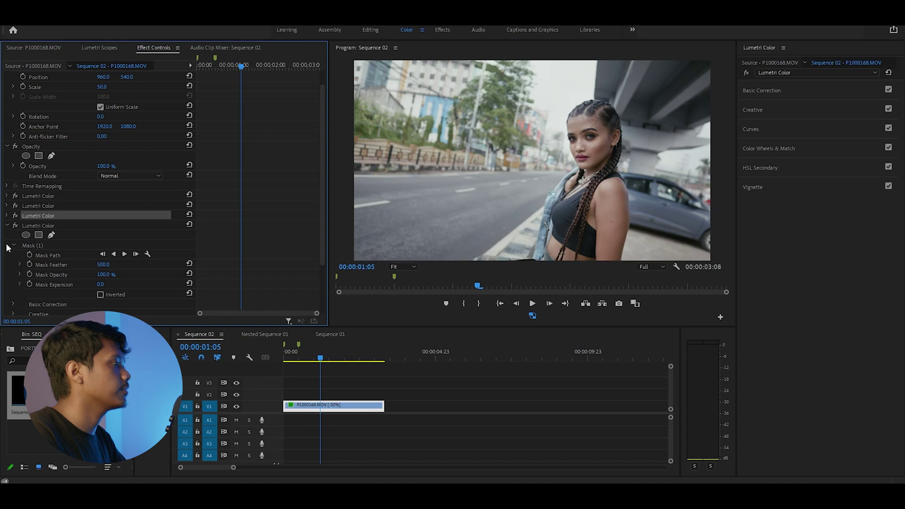
{"action": "left_click", "coordinate": [15, 226]}
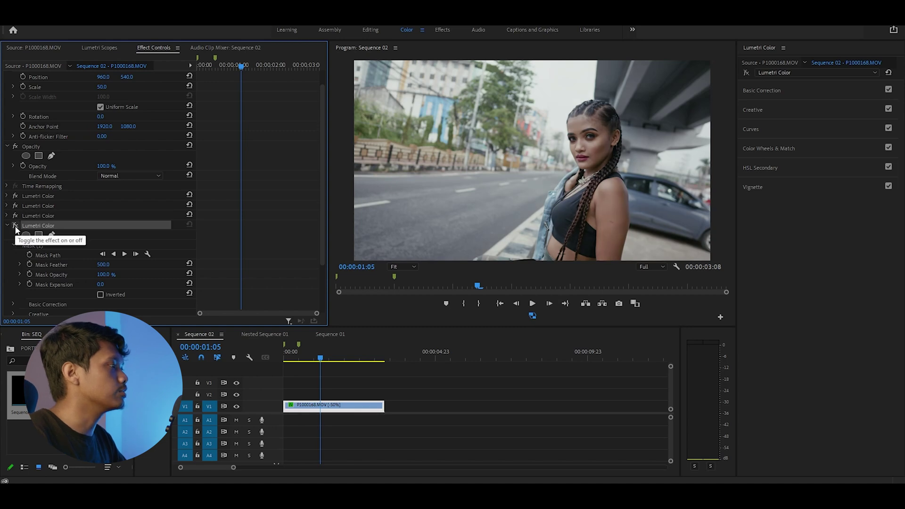
{"action": "left_click", "coordinate": [15, 225]}
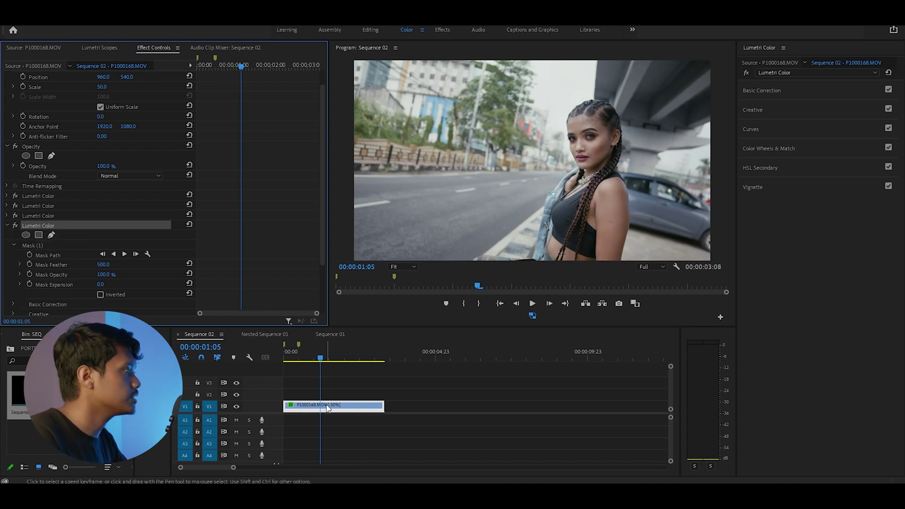
Step: On the masked Lumetri Color, sample the skin in Hue vs Luma to lift orange-red hues
{"action": "left_click", "coordinate": [829, 74]}
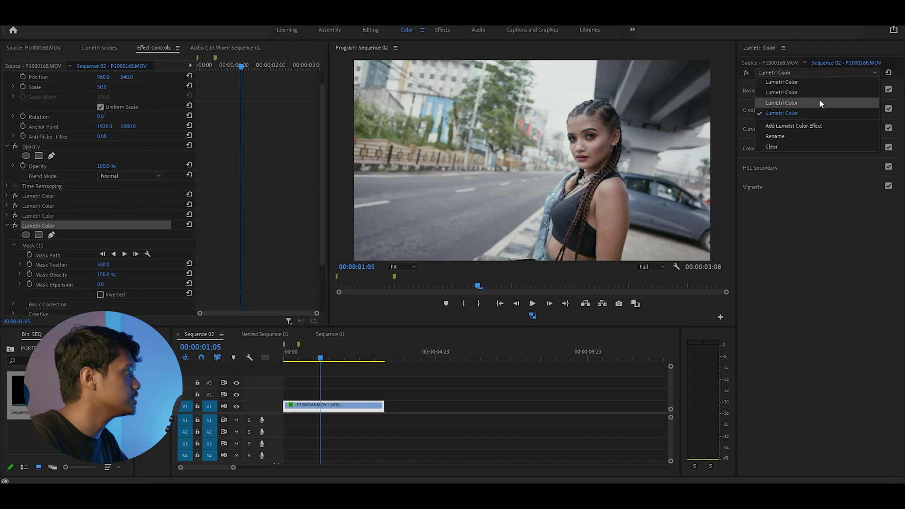
{"action": "left_click", "coordinate": [811, 124]}
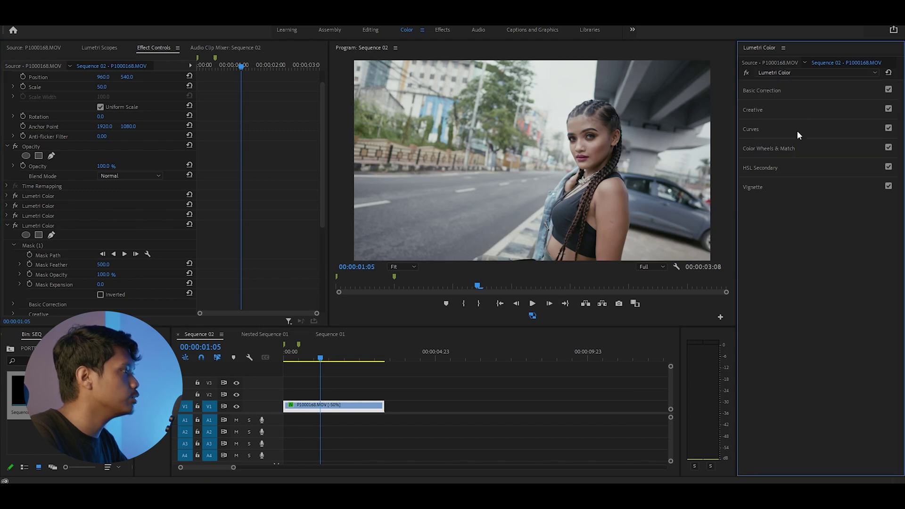
{"action": "left_click", "coordinate": [801, 128]}
{"action": "scroll", "coordinate": [824, 321], "scroll_direction": "down", "scroll_amount": 10}
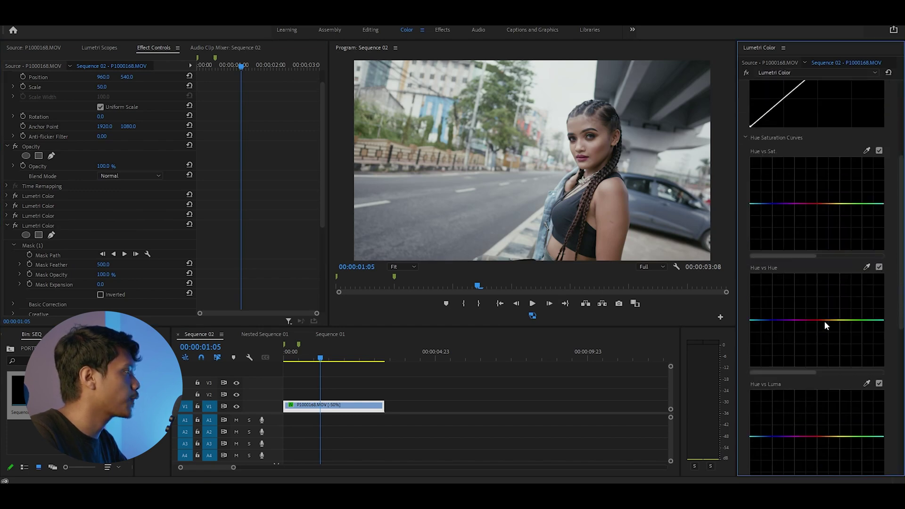
{"action": "left_click", "coordinate": [867, 337]}
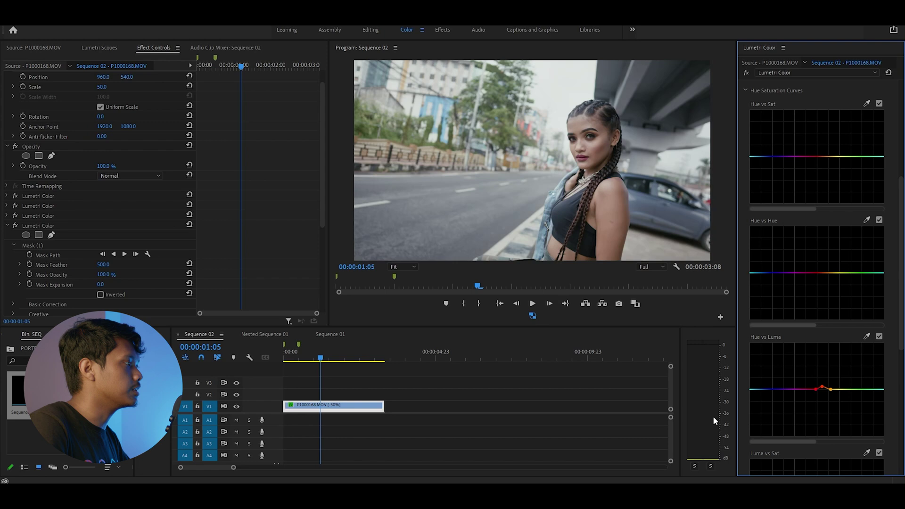
Step: At frame 0, darken the denim jacket's blue in Hue vs Luma and paste a fifth Lumetri Color
{"action": "left_click", "coordinate": [550, 423]}
{"action": "key", "text": "Home"}
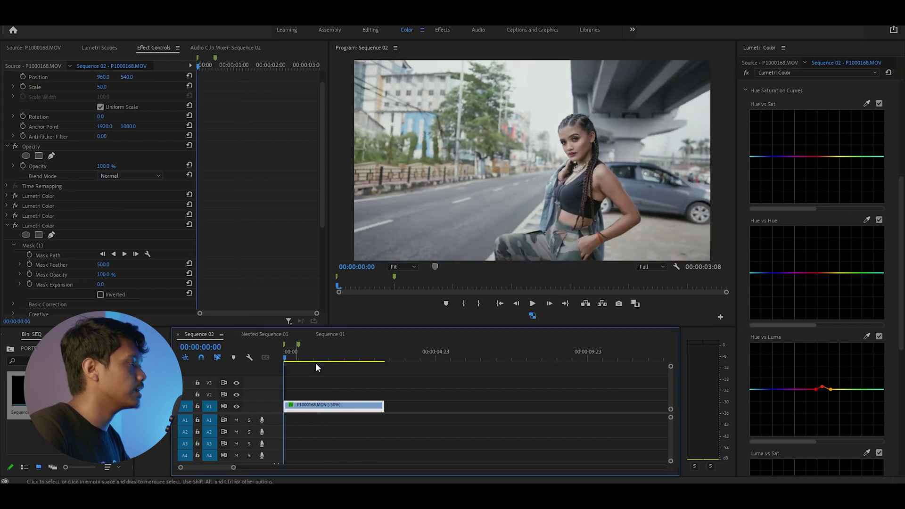
{"action": "left_click", "coordinate": [866, 336]}
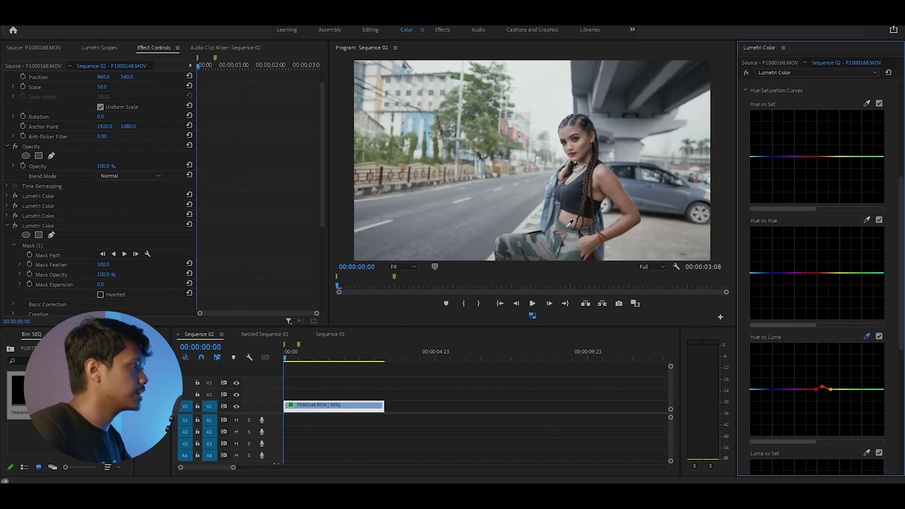
{"action": "left_click", "coordinate": [553, 206]}
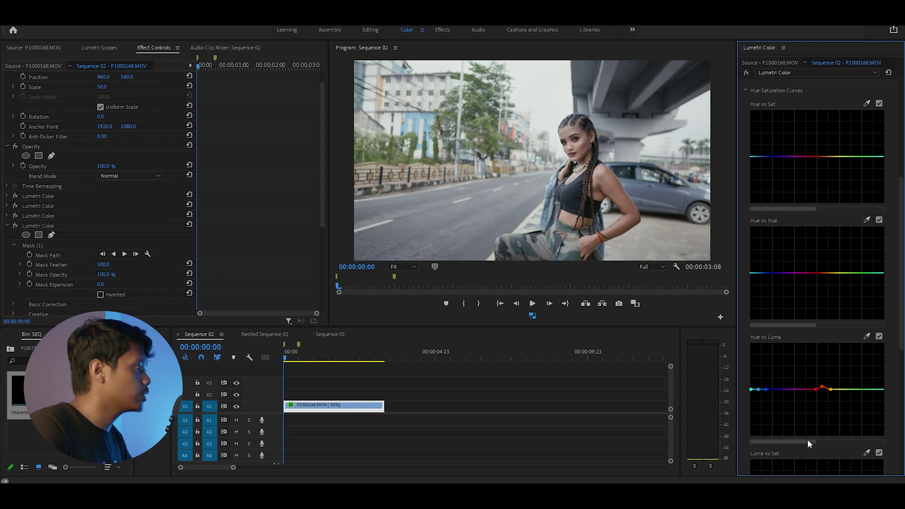
{"action": "mouse_move", "coordinate": [760, 392]}
{"action": "left_mouse_down"}
{"action": "mouse_move", "coordinate": [763, 402]}
{"action": "mouse_move", "coordinate": [758, 394]}
{"action": "left_mouse_up"}
{"action": "key", "text": "ctrl+v"}
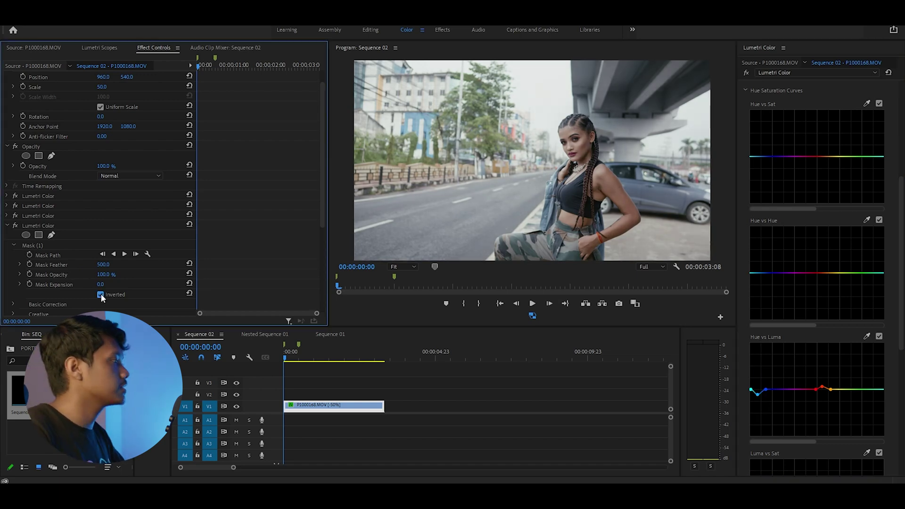
Step: Switch all five Lumetri Color grades off, then turn the first three back on to compare
{"action": "left_click", "coordinate": [7, 255]}
{"action": "left_click", "coordinate": [16, 235]}
{"action": "left_click", "coordinate": [15, 224]}
{"action": "left_click", "coordinate": [15, 215]}
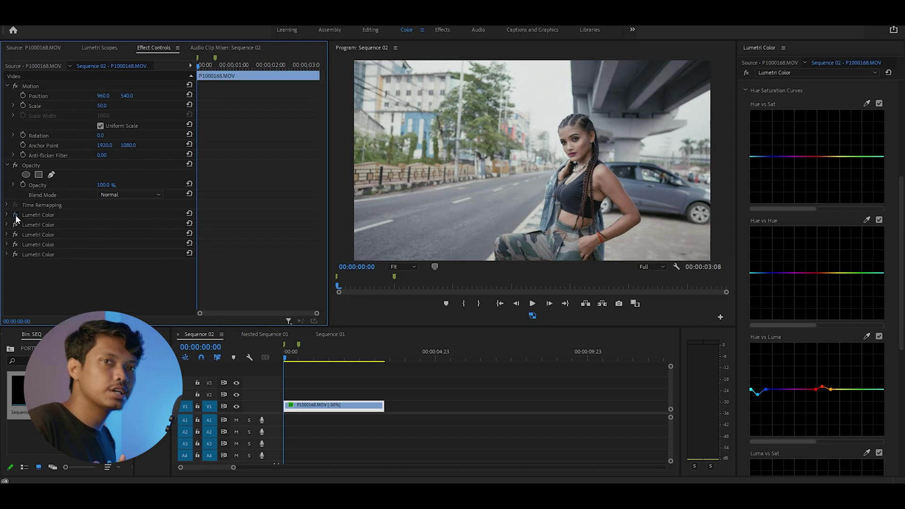
{"action": "left_click", "coordinate": [15, 254]}
{"action": "left_click", "coordinate": [15, 244]}
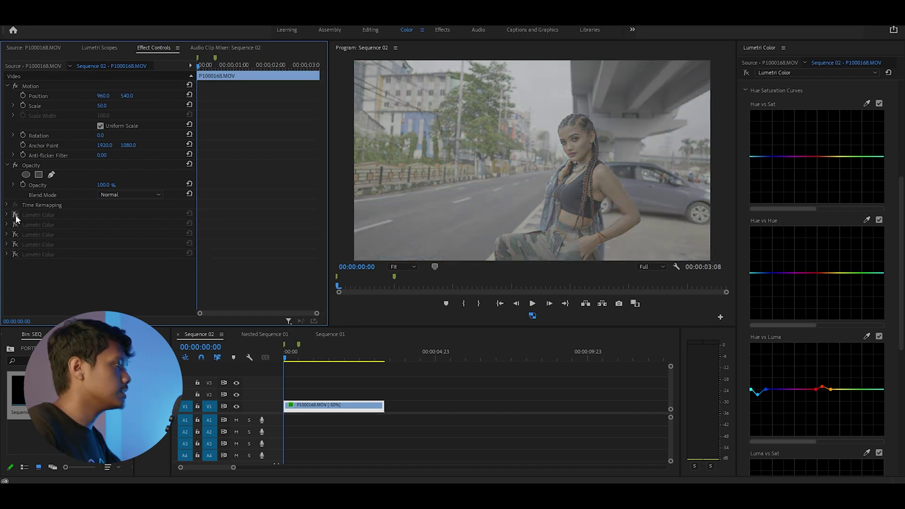
{"action": "left_click", "coordinate": [15, 215]}
{"action": "left_click", "coordinate": [15, 224]}
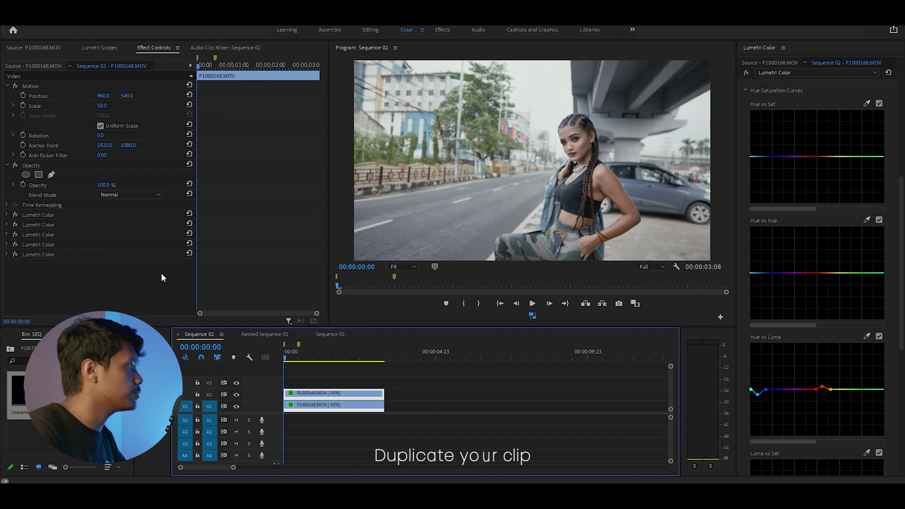
Step: In the Effects workspace, apply Luma Key and Gaussian Blur to the V2 clip copy
{"action": "left_click", "coordinate": [442, 31]}
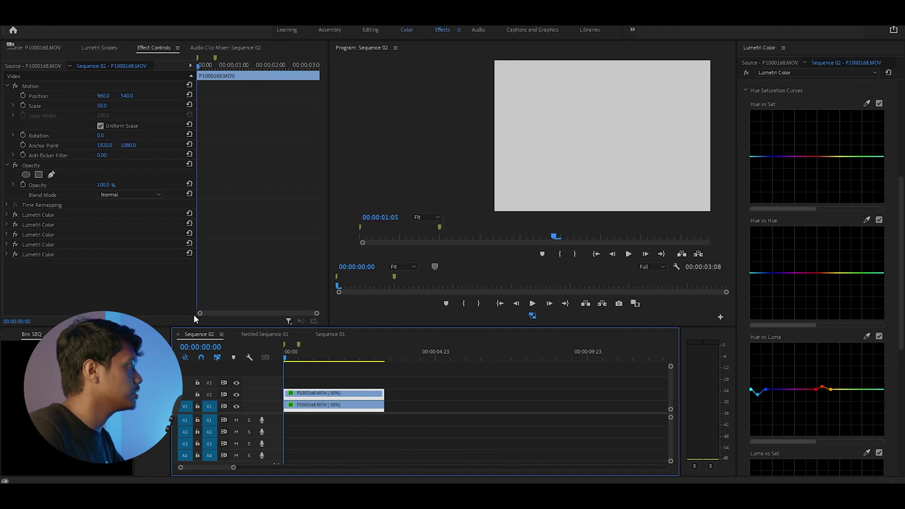
{"action": "left_click", "coordinate": [794, 59]}
{"action": "type", "text": "luma k"}
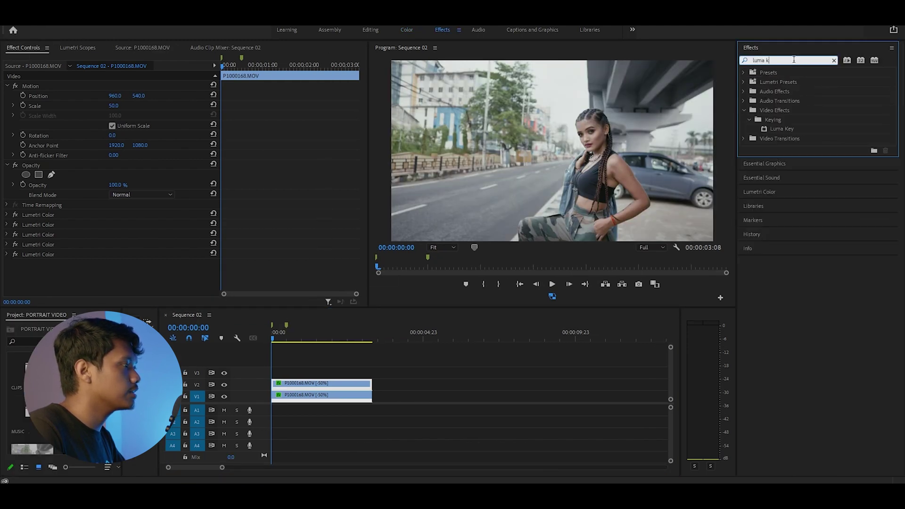
{"action": "type", "text": "ey"}
{"action": "left_click_drag", "start_coordinate": [797, 130], "coordinate": [353, 384]}
{"action": "left_click", "coordinate": [786, 61]}
{"action": "type", "text": "gauss"}
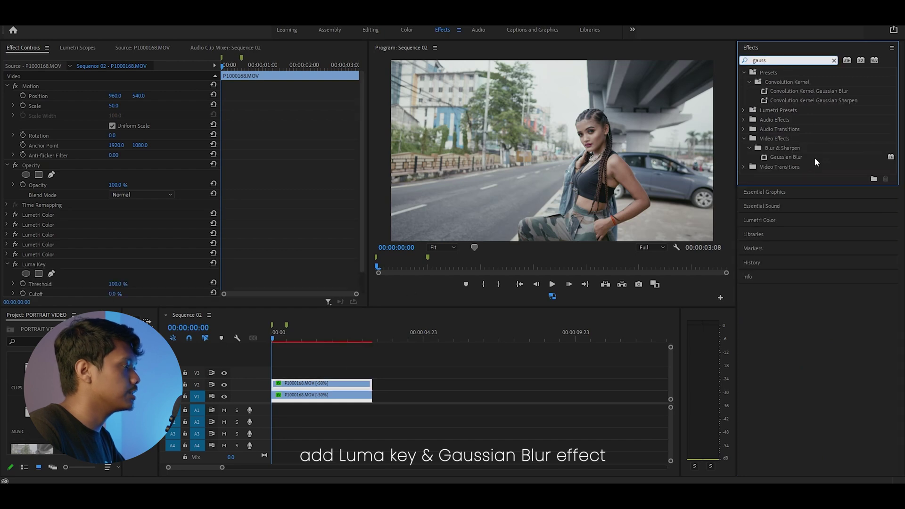
{"action": "left_click_drag", "start_coordinate": [786, 157], "coordinate": [336, 383]}
Step: Set Gaussian Blur blurriness to 100 and the Luma Key cutoff to 90%
{"action": "left_click", "coordinate": [115, 252]}
{"action": "type", "text": "100.0"}
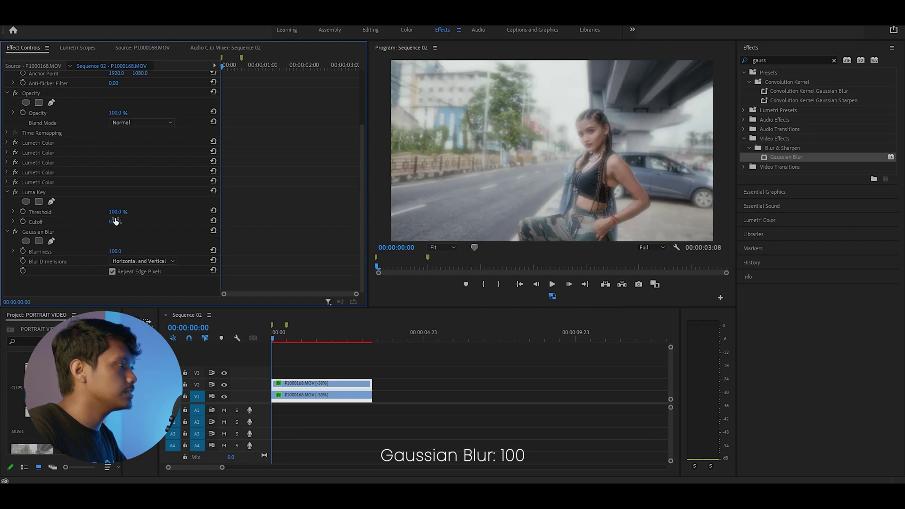
{"action": "left_click", "coordinate": [115, 222]}
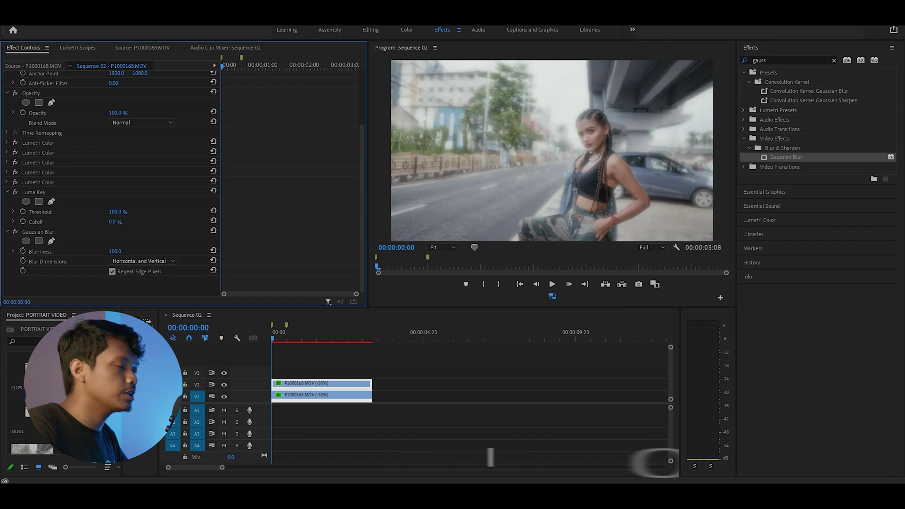
{"action": "type", "text": "97"}
{"action": "key", "text": "Return"}
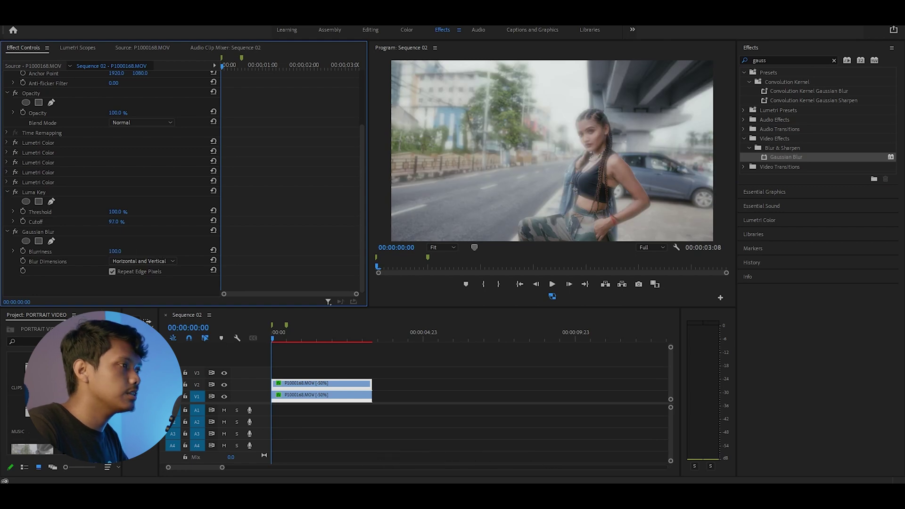
{"action": "left_click", "coordinate": [116, 222]}
{"action": "type", "text": "90"}
{"action": "key", "text": "Return"}
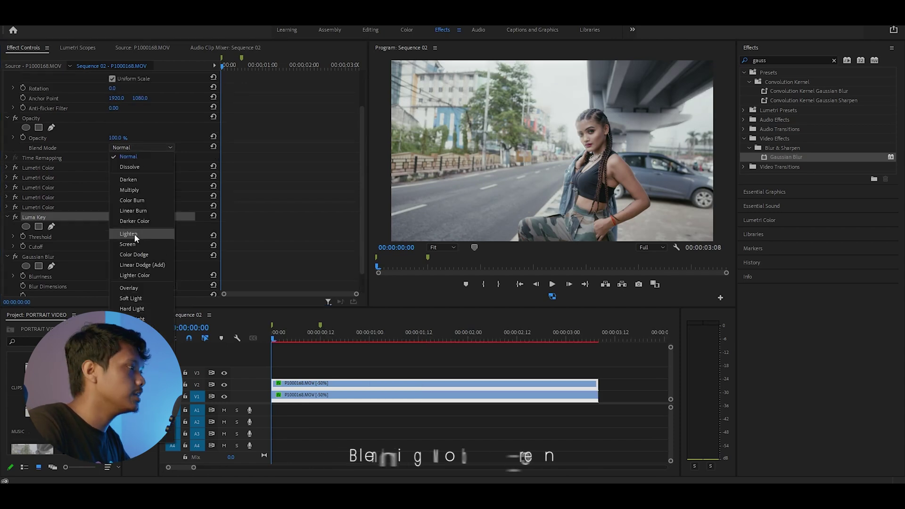
Step: Set the top clip's blend mode to Screen with 20% opacity
{"action": "left_click", "coordinate": [136, 244]}
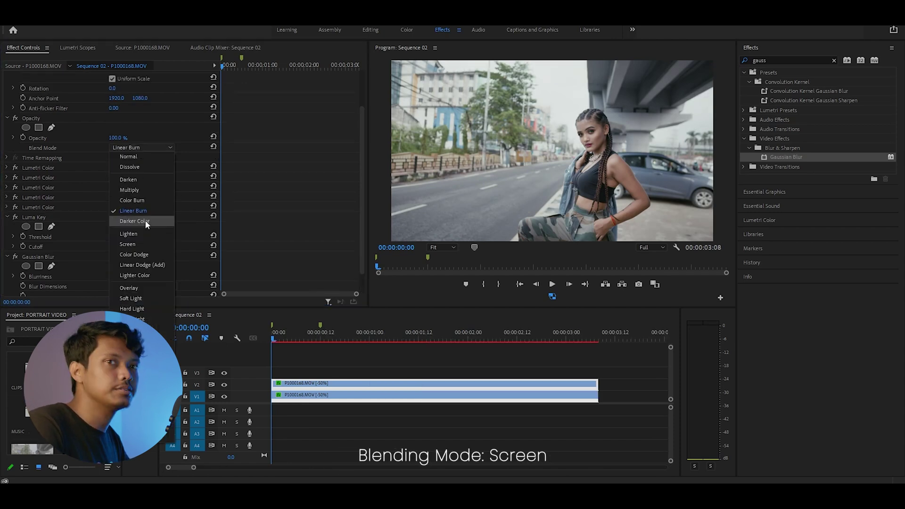
{"action": "left_click", "coordinate": [137, 244]}
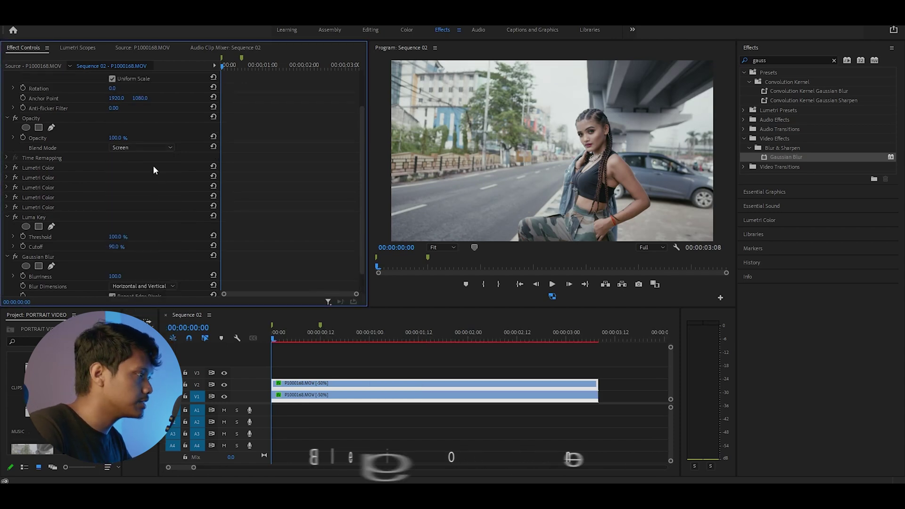
{"action": "type", "text": "20"}
{"action": "key", "text": "Return"}
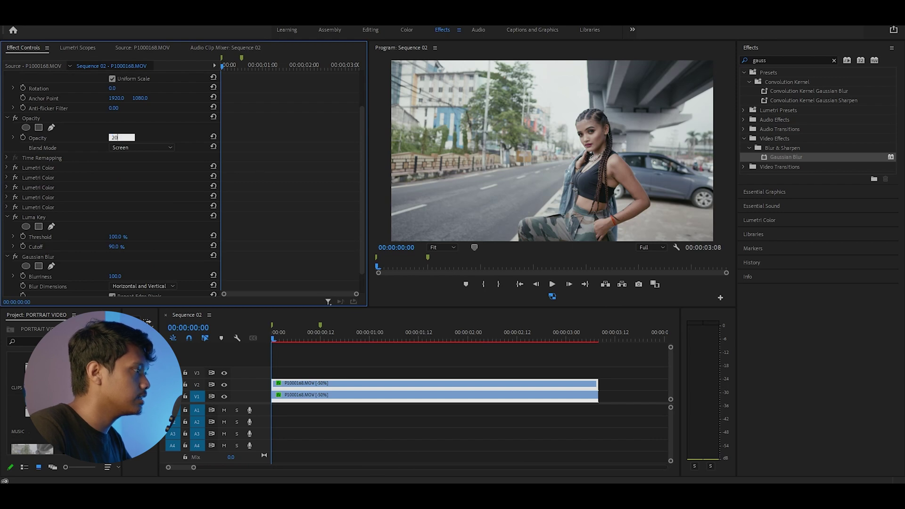